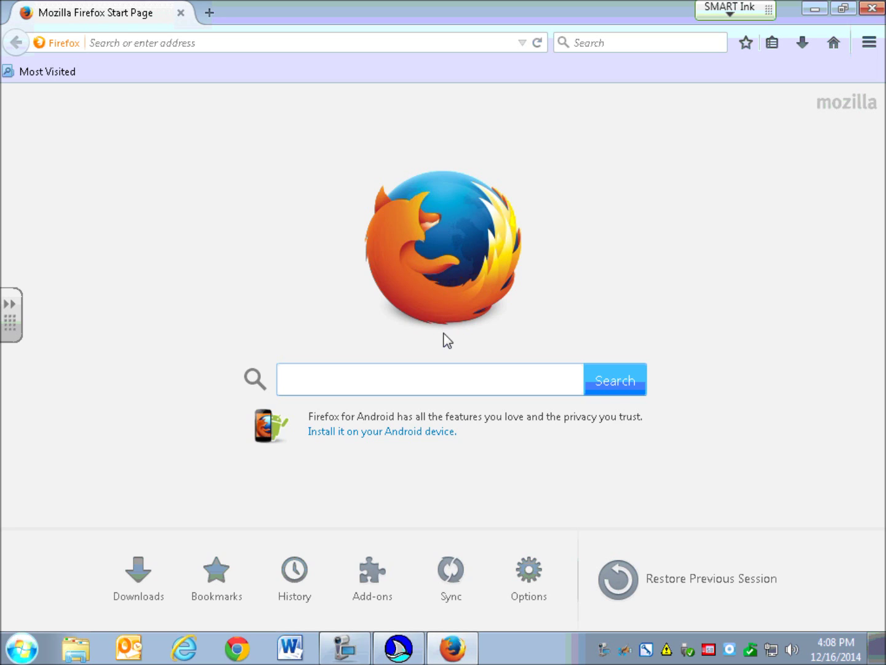
Step: Load google.com in the current tab
{"action": "key", "text": "ctrl+l"}
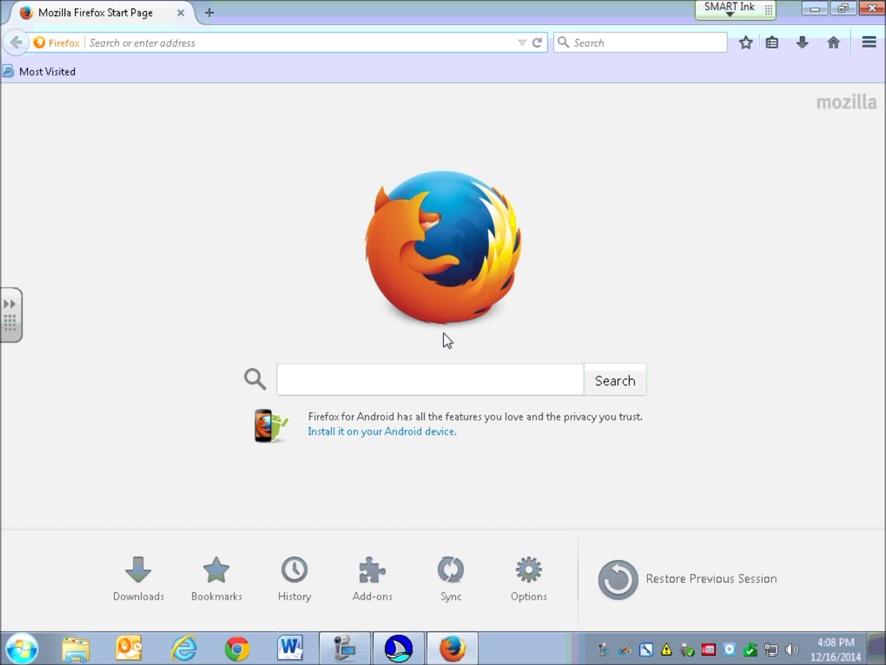
{"action": "type", "text": "googl"}
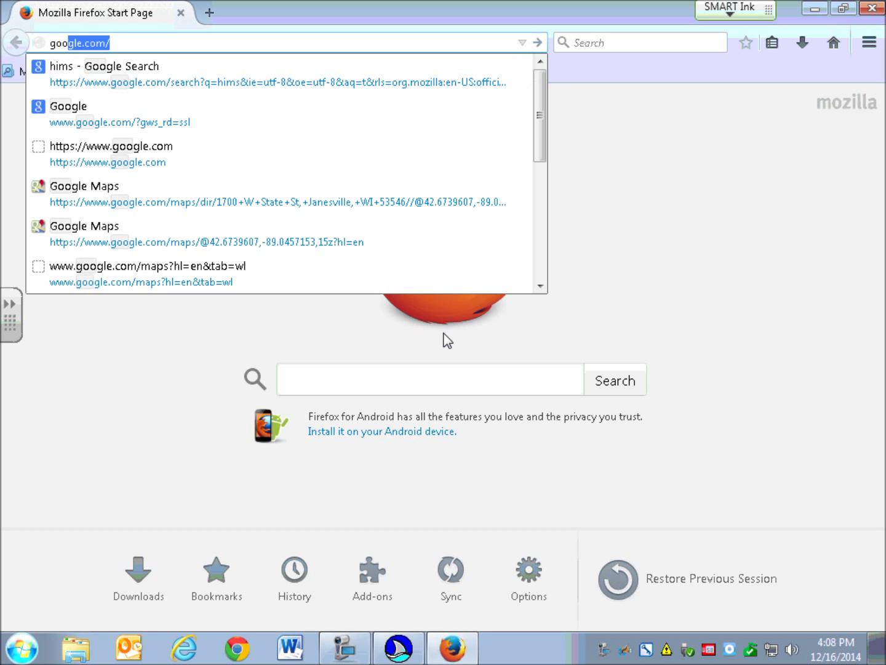
{"action": "type", "text": "e.com"}
{"action": "key", "text": "Return"}
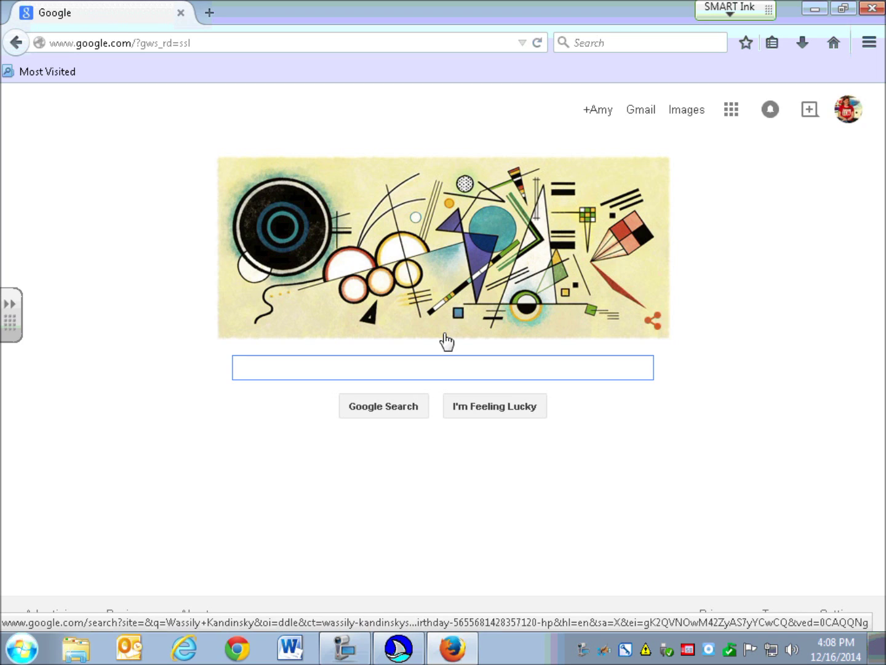
Step: Tab past the profile, Gmail and Images links and open the Google apps panel
{"action": "key", "text": "Tab"}
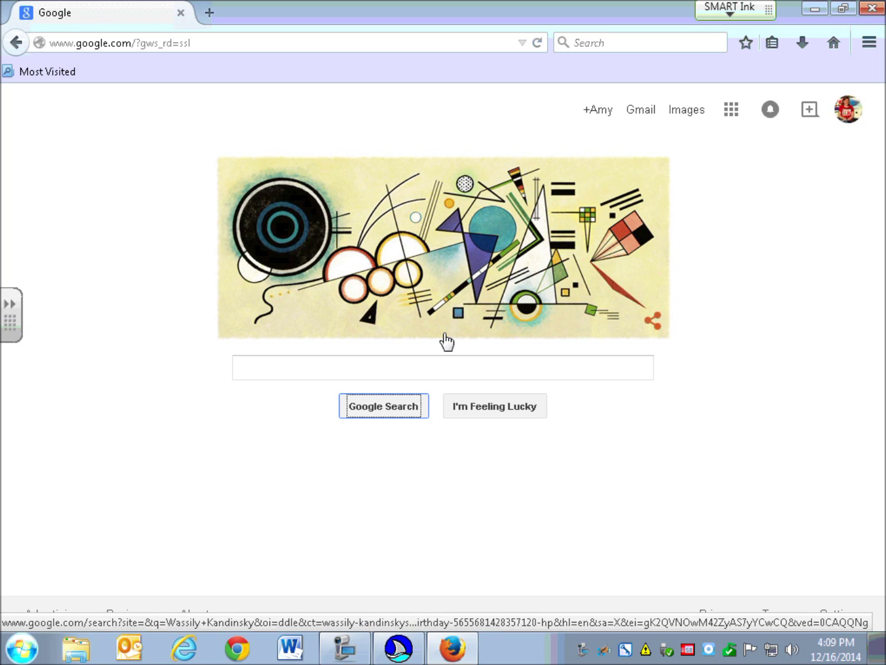
{"action": "key", "text": "Tab"}
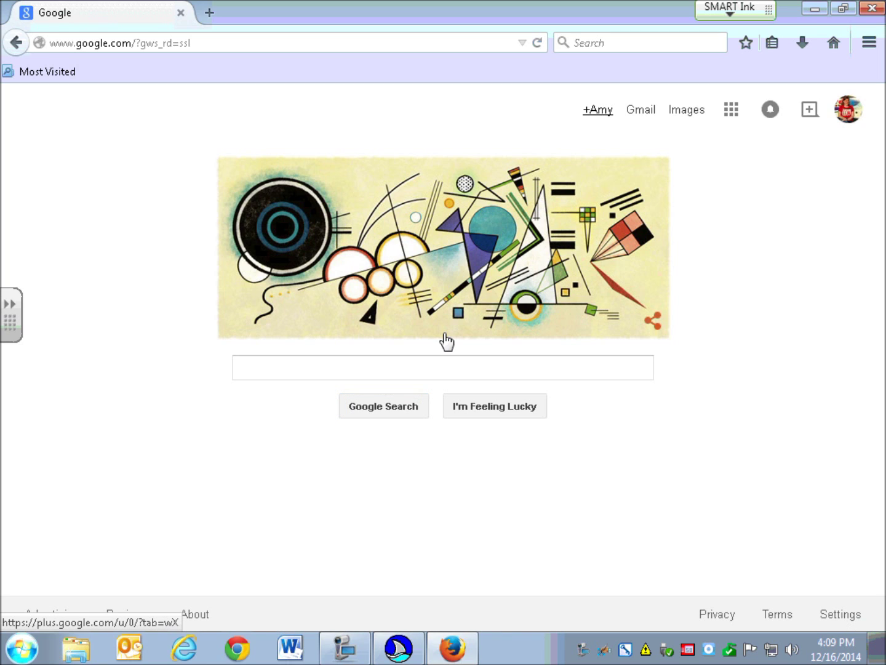
{"action": "key", "text": "Tab"}
{"action": "key", "text": "Tab"}
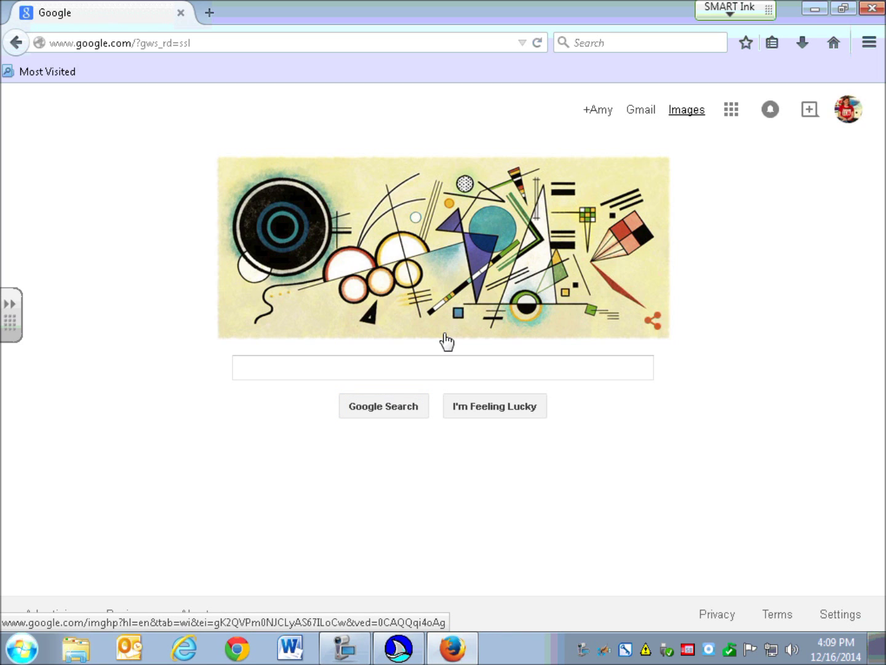
{"action": "key", "text": "Tab"}
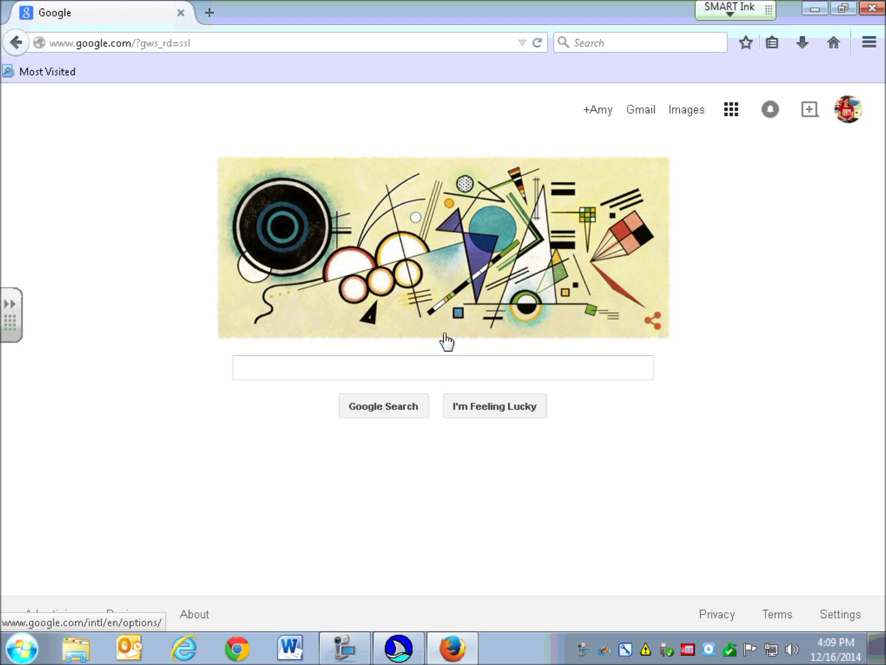
{"action": "key", "text": "Return"}
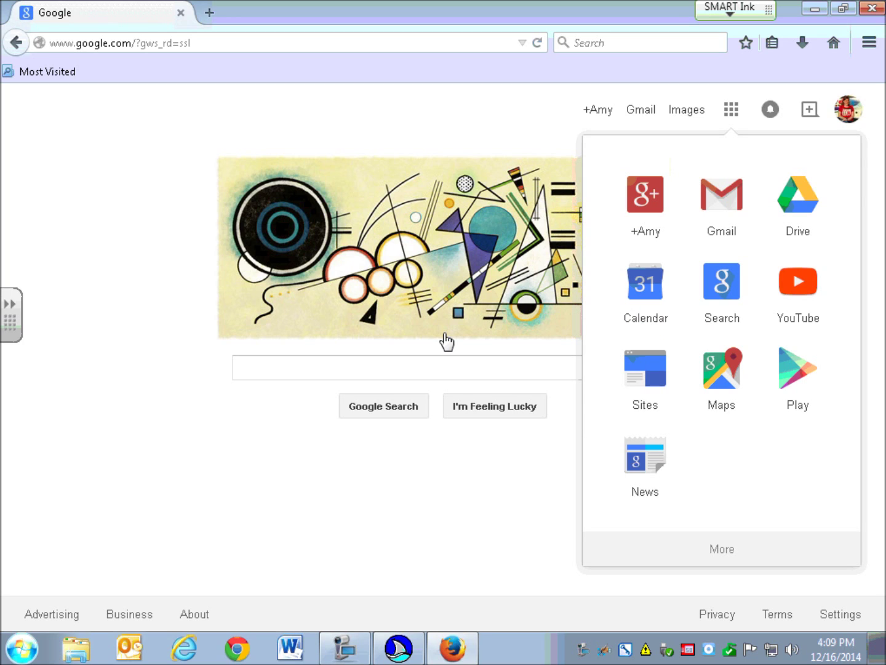
Step: Tab past Drive, Calendar and YouTube in the apps panel and open Maps
{"action": "key", "text": "Tab"}
{"action": "key", "text": "Tab"}
{"action": "key", "text": "Tab"}
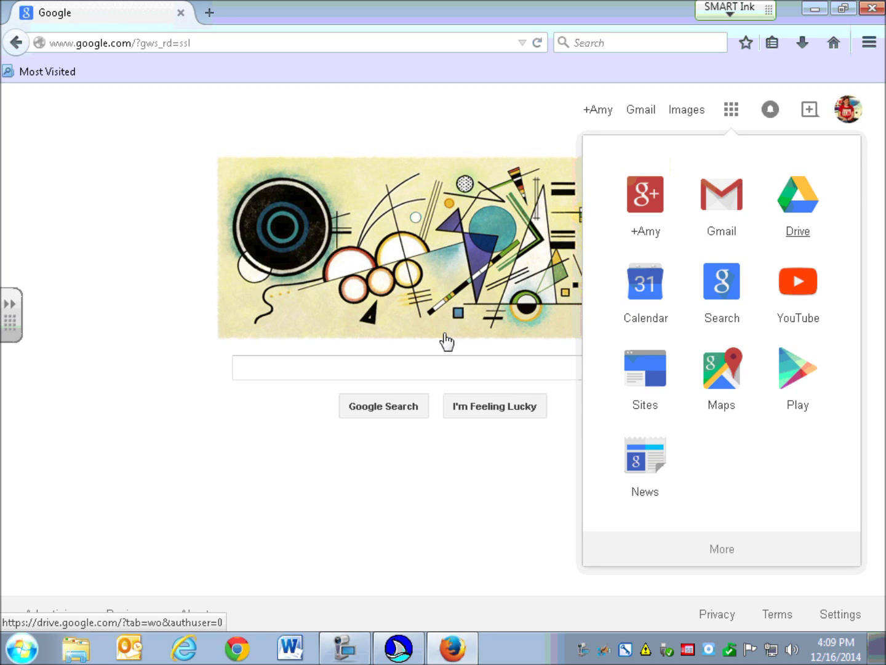
{"action": "key", "text": "Tab"}
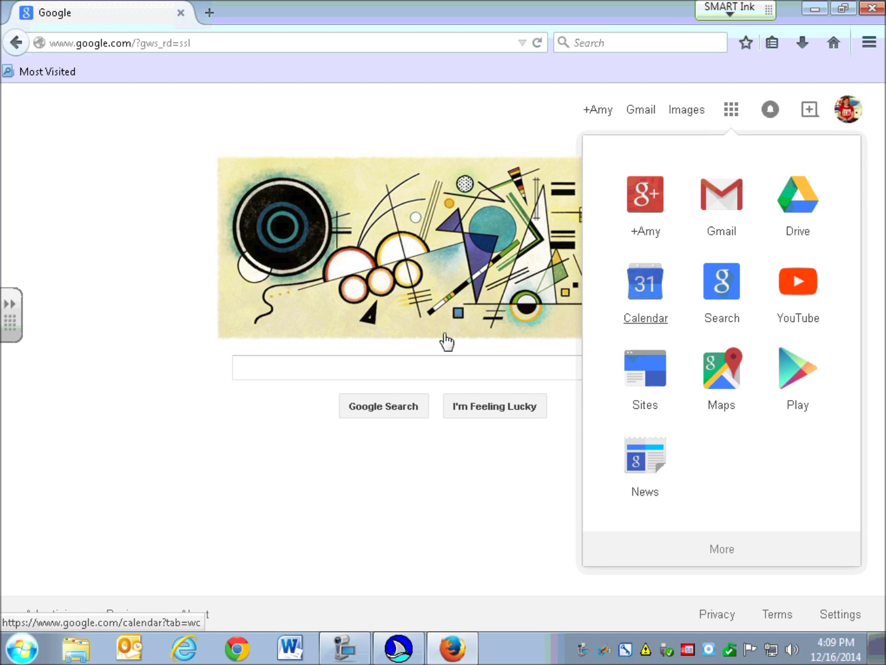
{"action": "key", "text": "Tab"}
{"action": "key", "text": "Tab"}
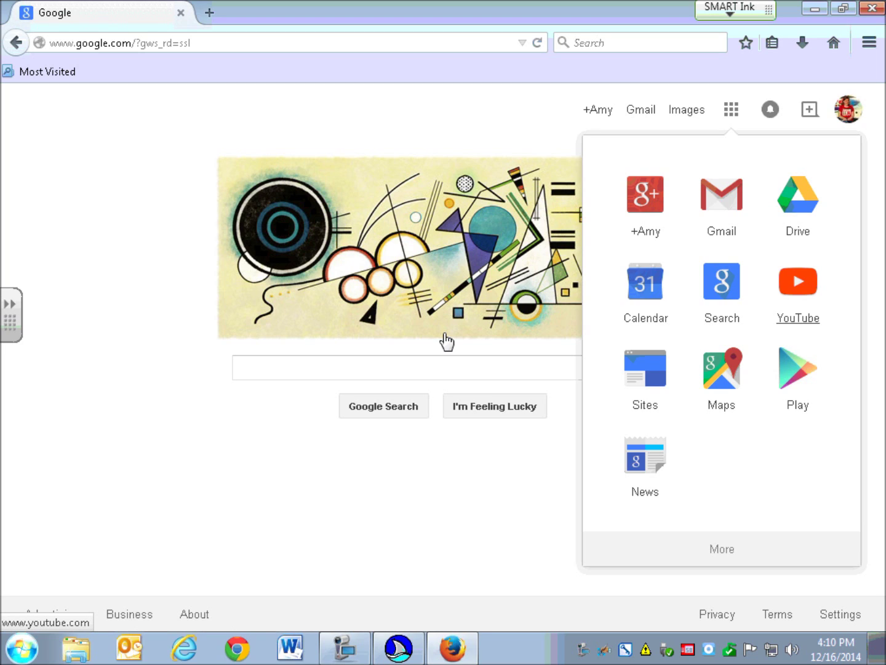
{"action": "key", "text": "Tab"}
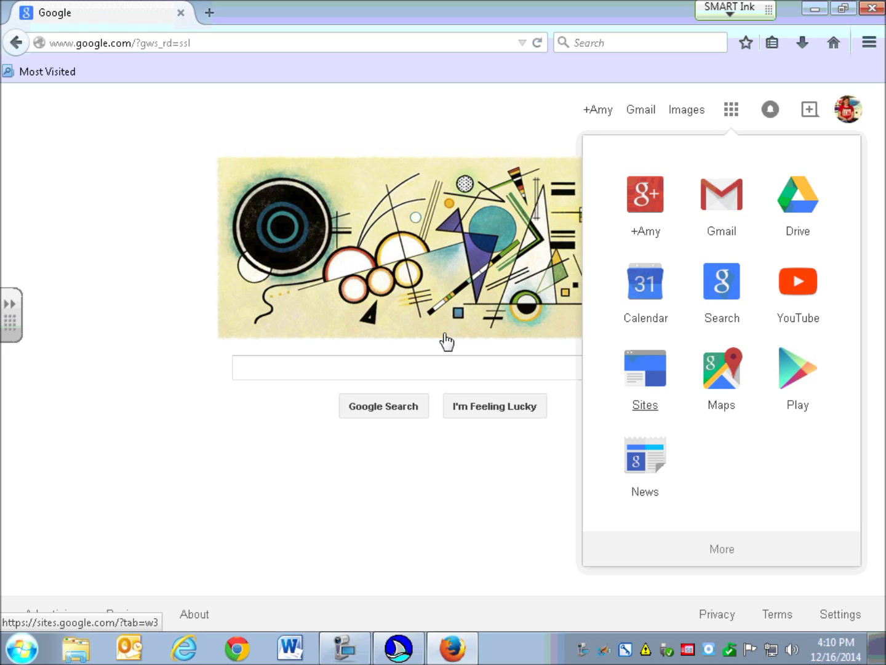
{"action": "key", "text": "Tab"}
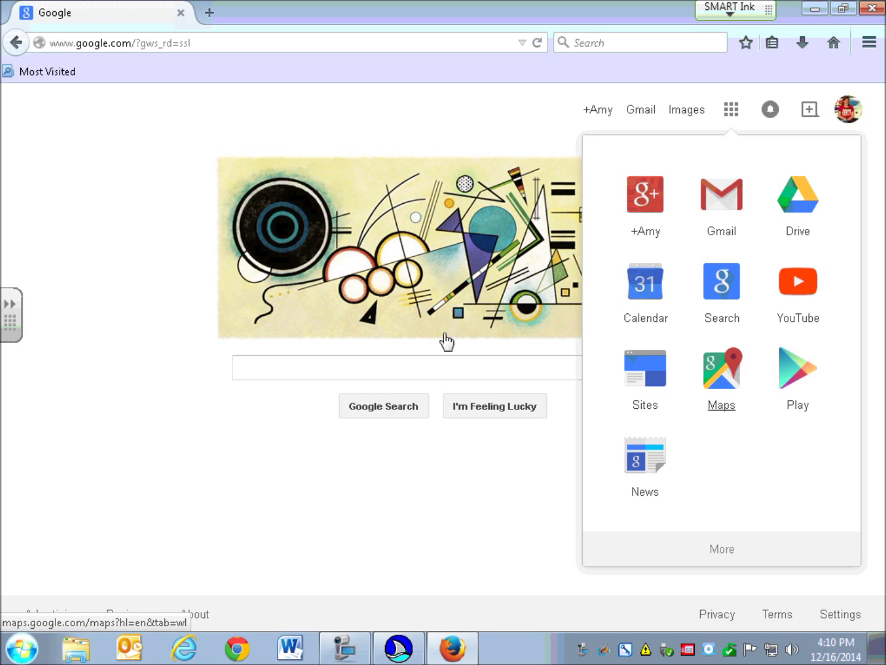
{"action": "key", "text": "Return"}
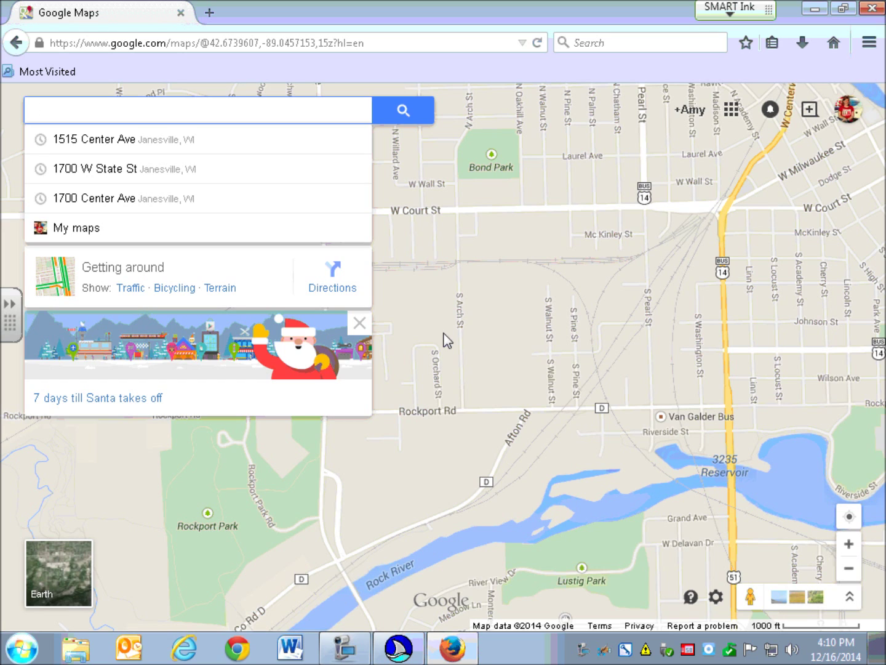
{"action": "type", "text": "1515 Center Ave, Janesville, WI"}
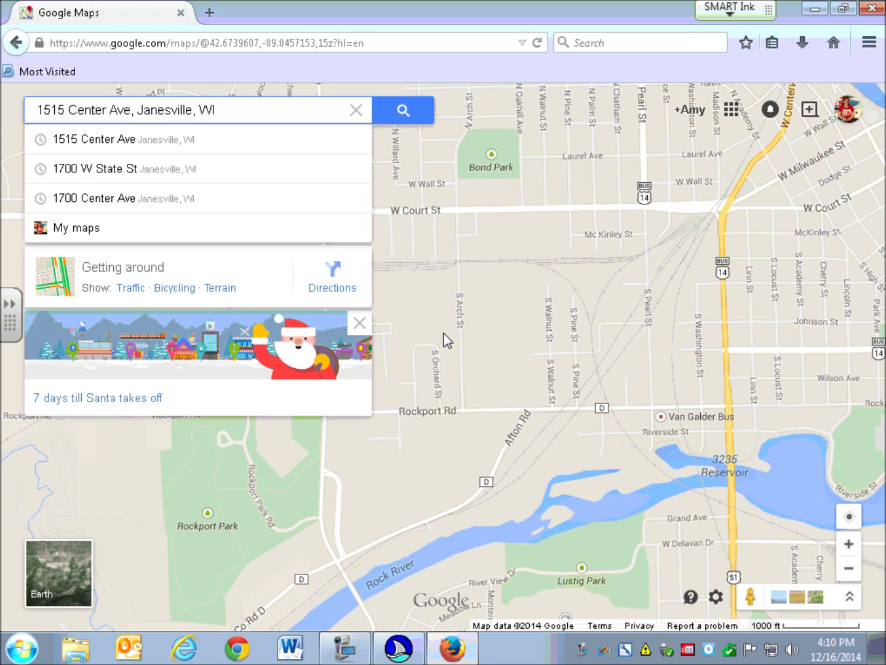
{"action": "key", "text": "Return"}
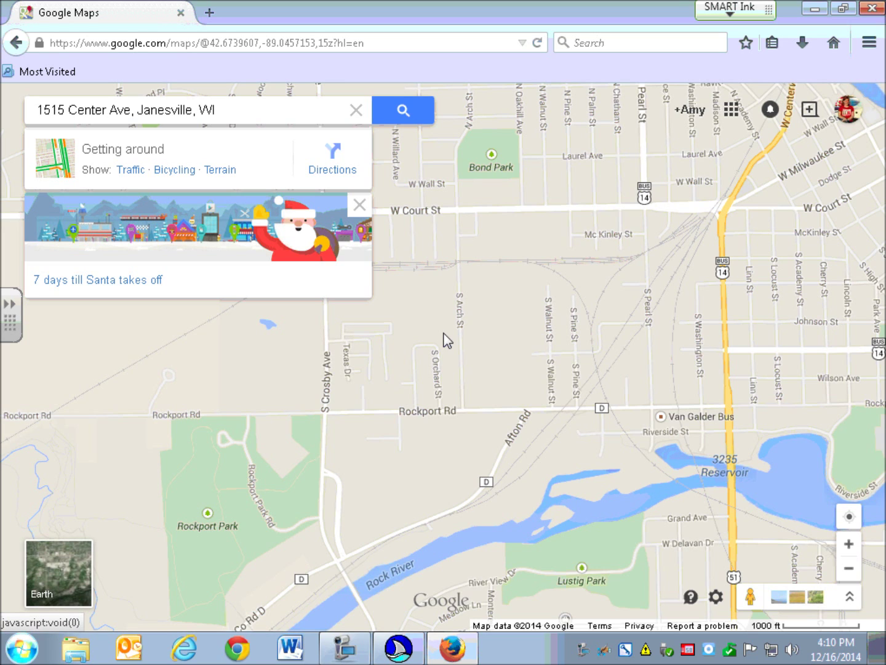
{"action": "key", "text": "Return"}
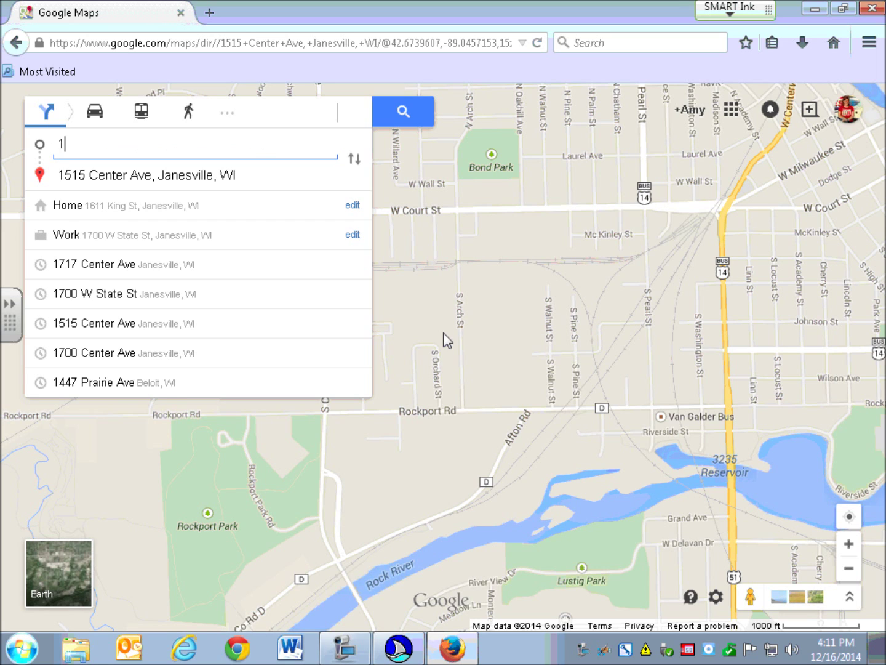
{"action": "type", "text": "1700 west state street j"}
{"action": "type", "text": "anesville wi"}
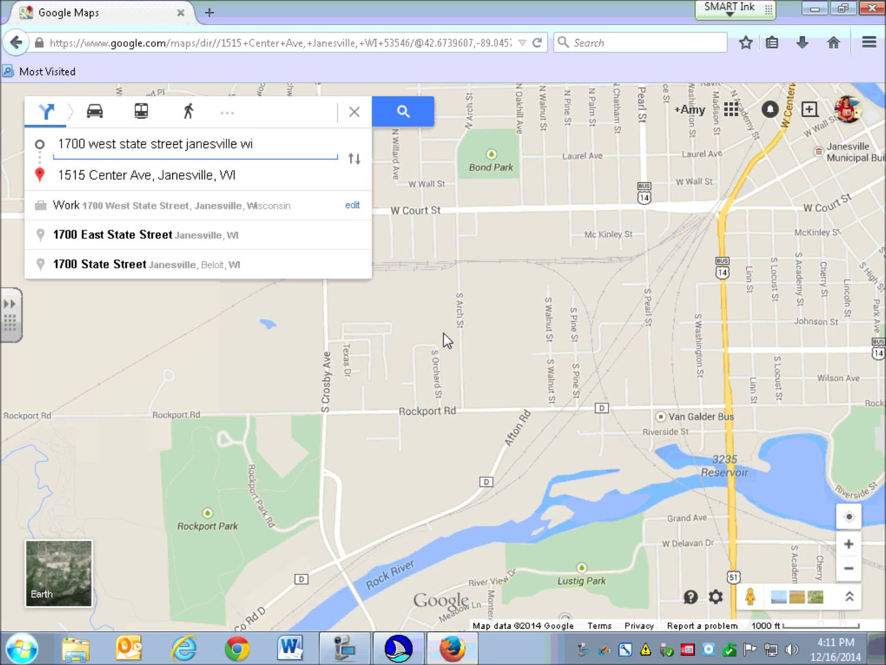
{"action": "key", "text": "Tab"}
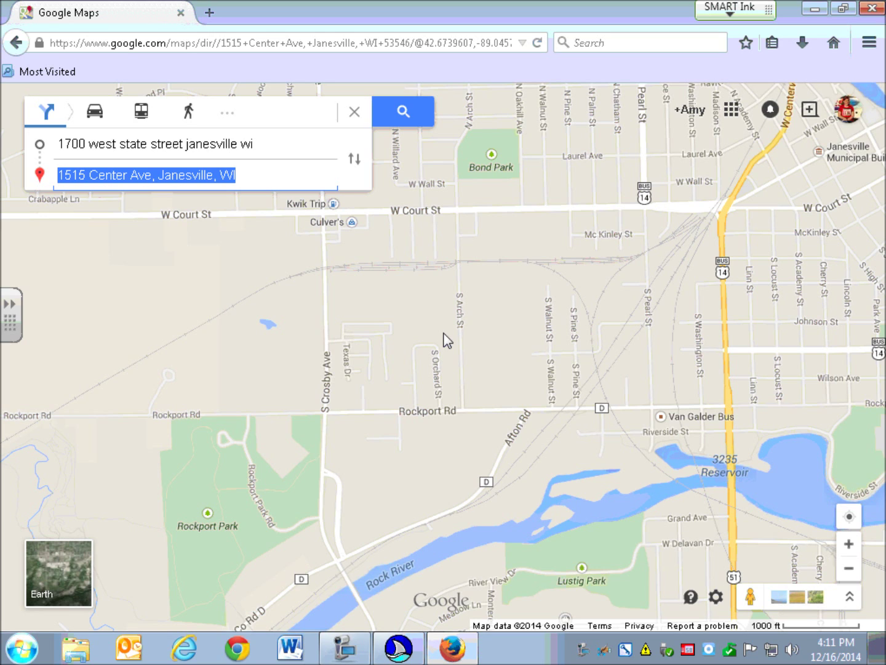
{"action": "type", "text": "171"}
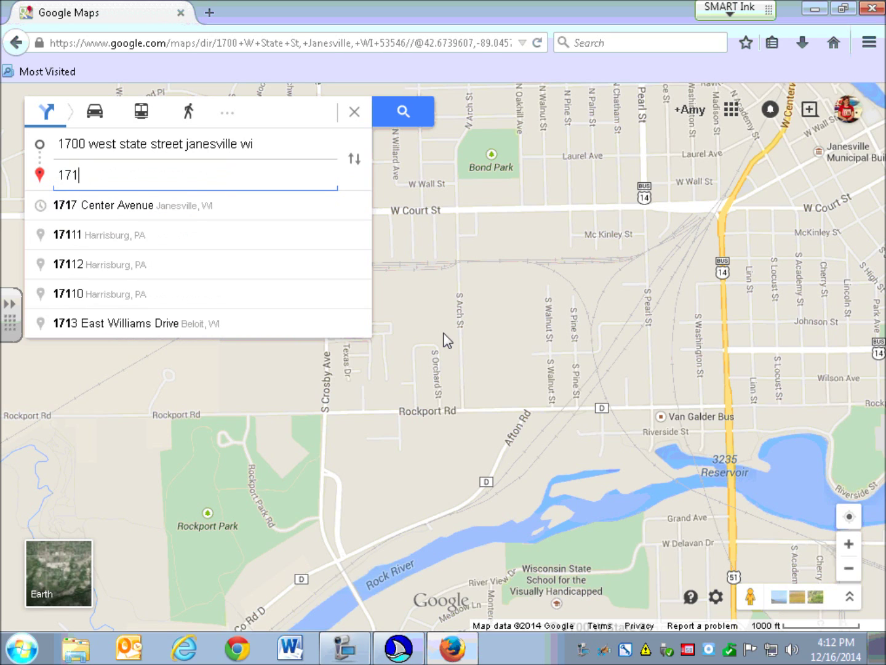
{"action": "type", "text": "7 cent"}
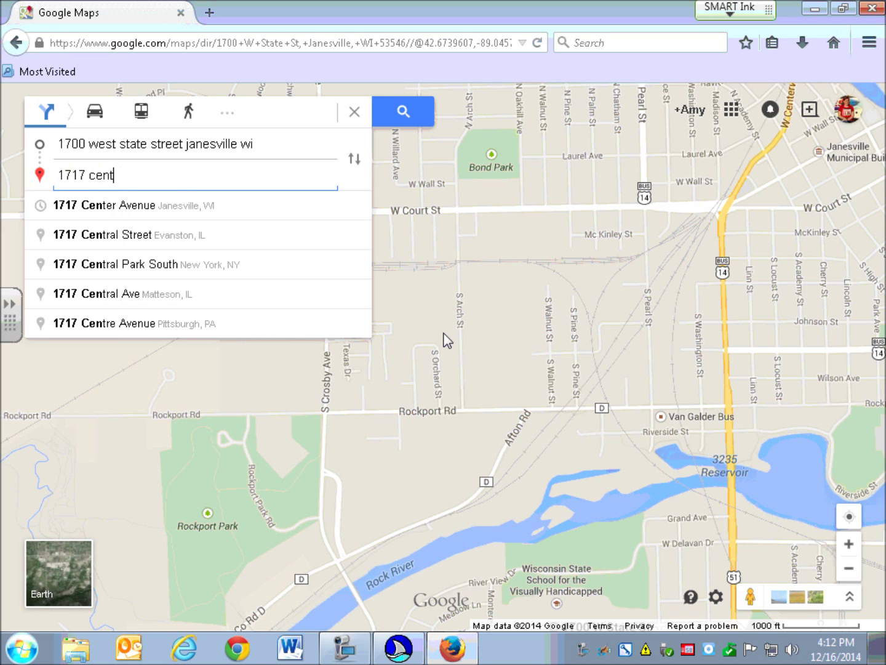
{"action": "type", "text": "er ave j"}
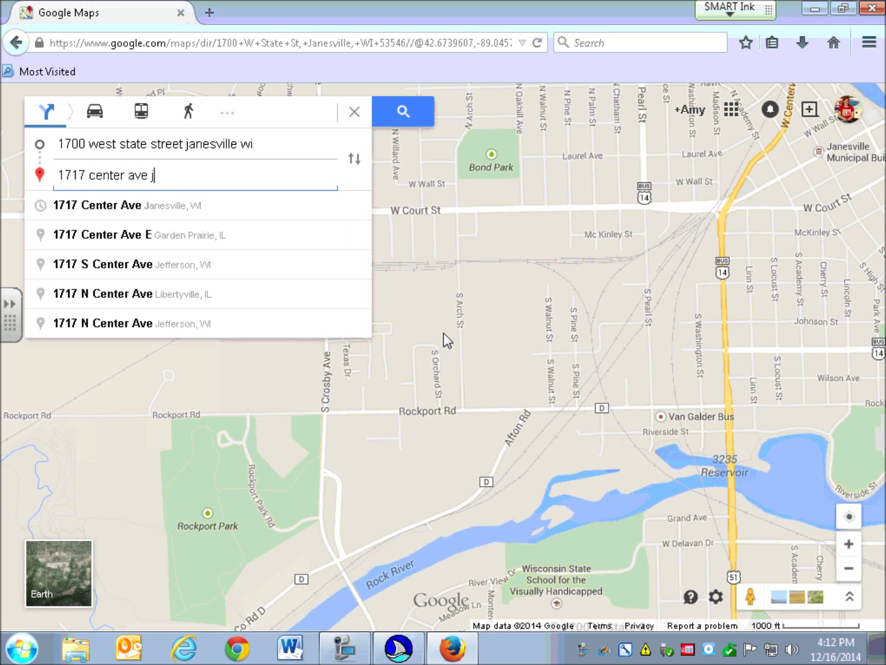
{"action": "type", "text": "anesville wi"}
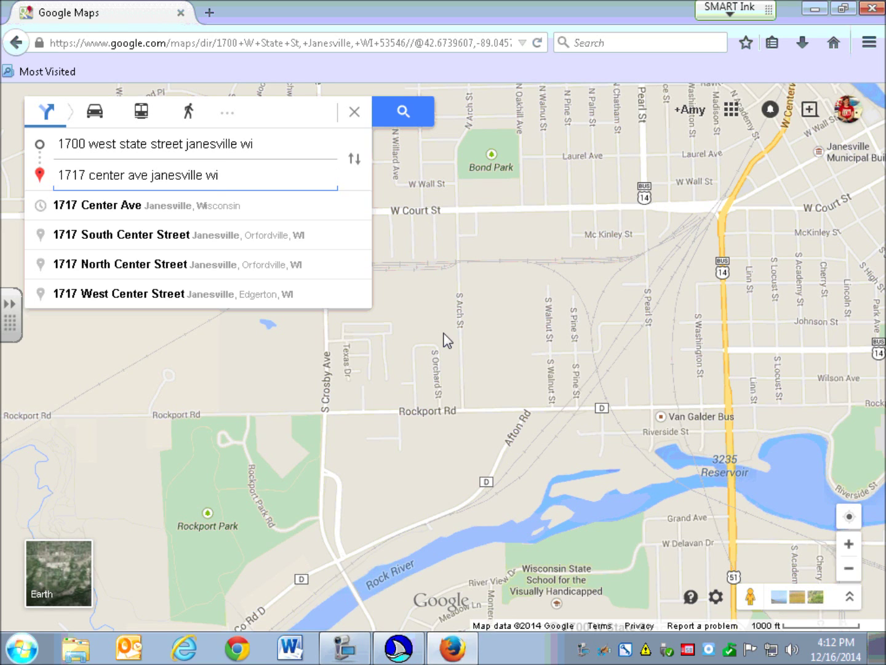
{"action": "key", "text": "Return"}
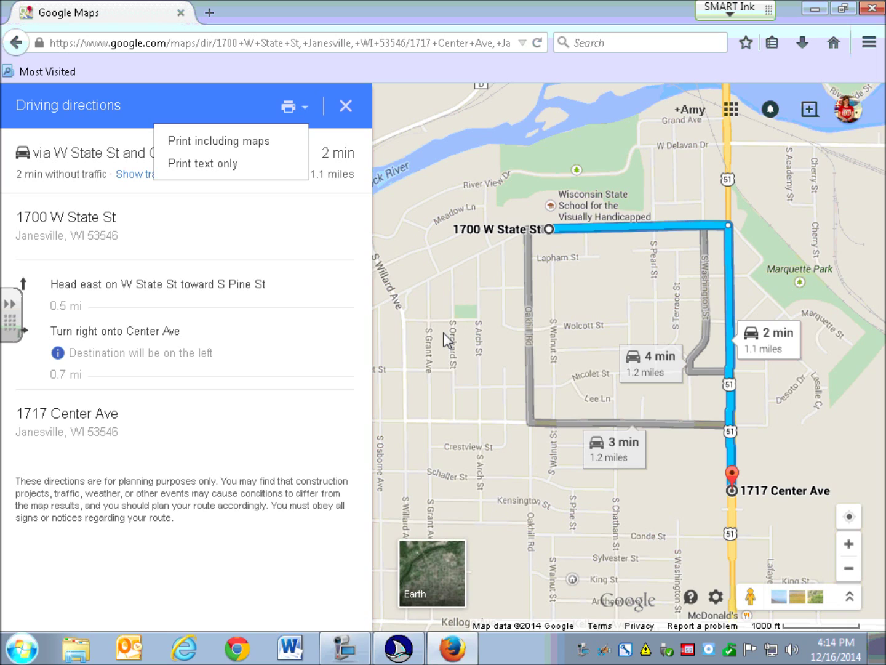
Step: Step through 'Print including maps' and 'Print text only', then close the print menu without printing
{"action": "key", "text": "Down"}
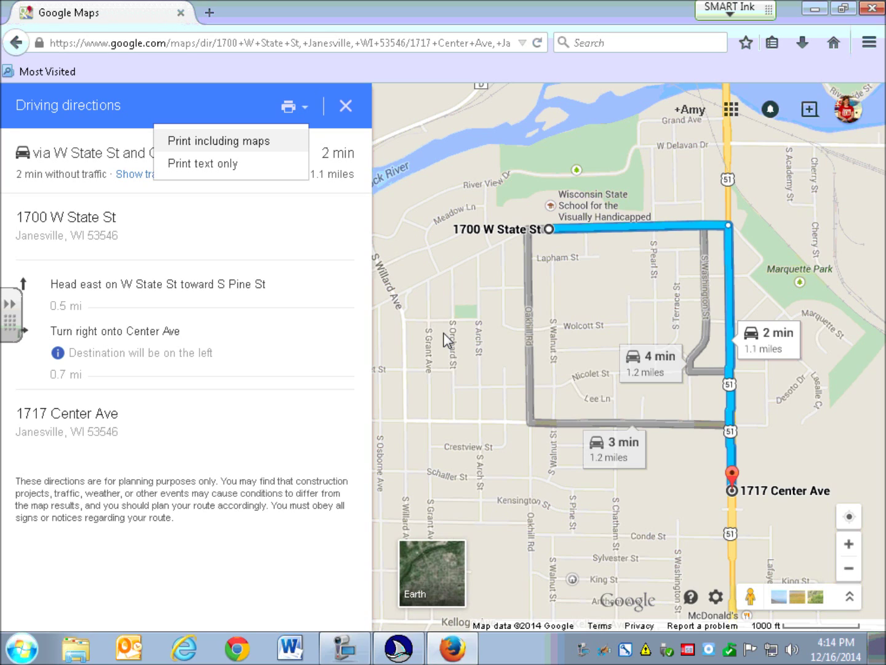
{"action": "key", "text": "Down"}
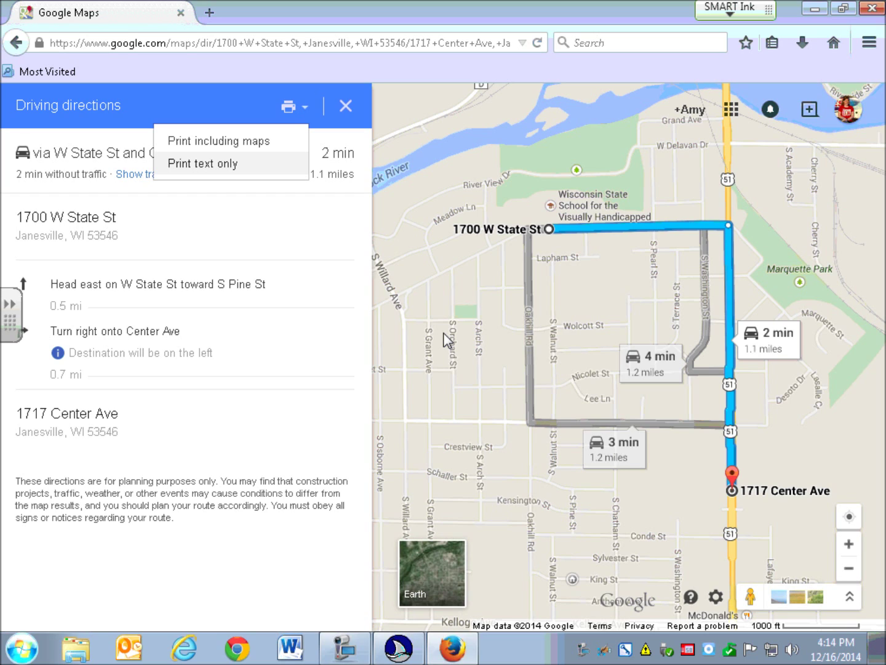
{"action": "left_click", "coordinate": [447, 341]}
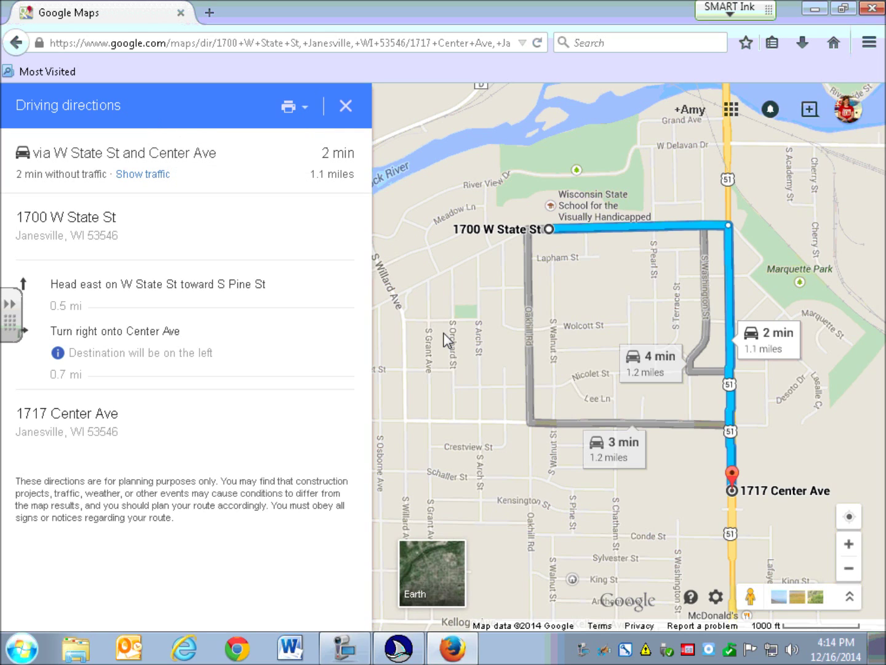